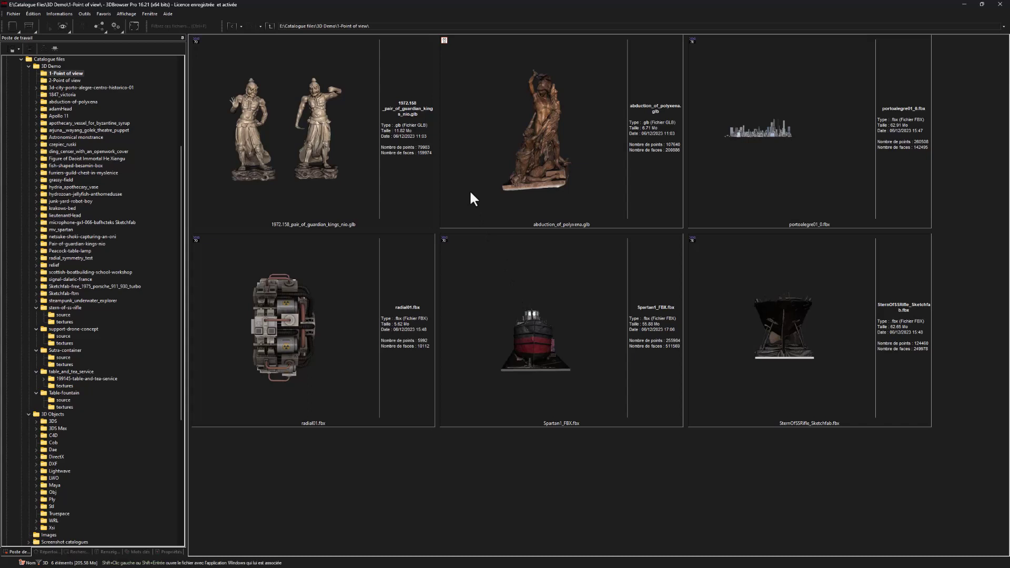
- Open 1972.158_pair_of_guardian_kings_nio.glb, orbit to an angled view from above, and set it as the global default viewpoint (Z-Up)
double_click(273, 125)
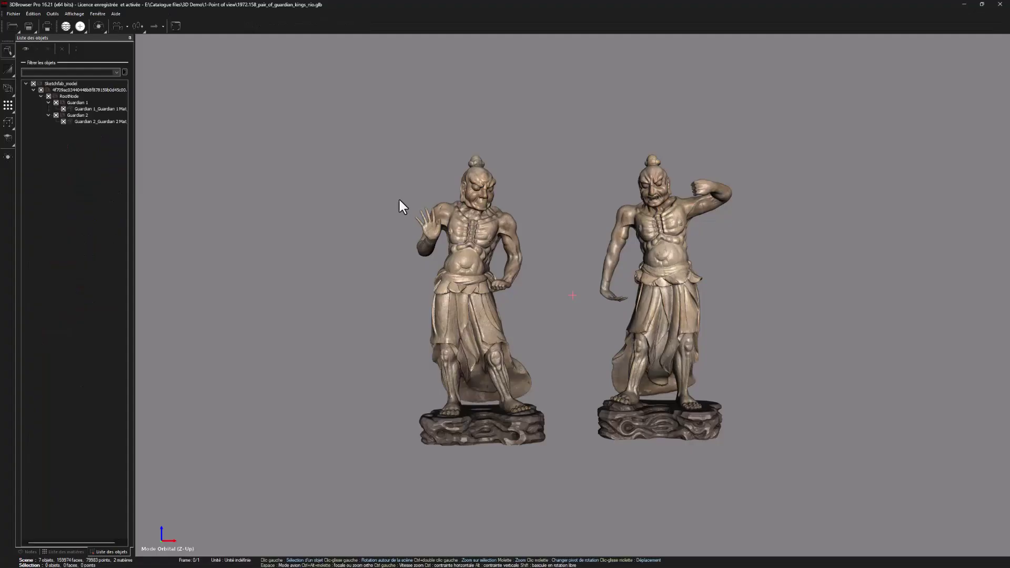
left_click_drag(655, 302, 591, 336)
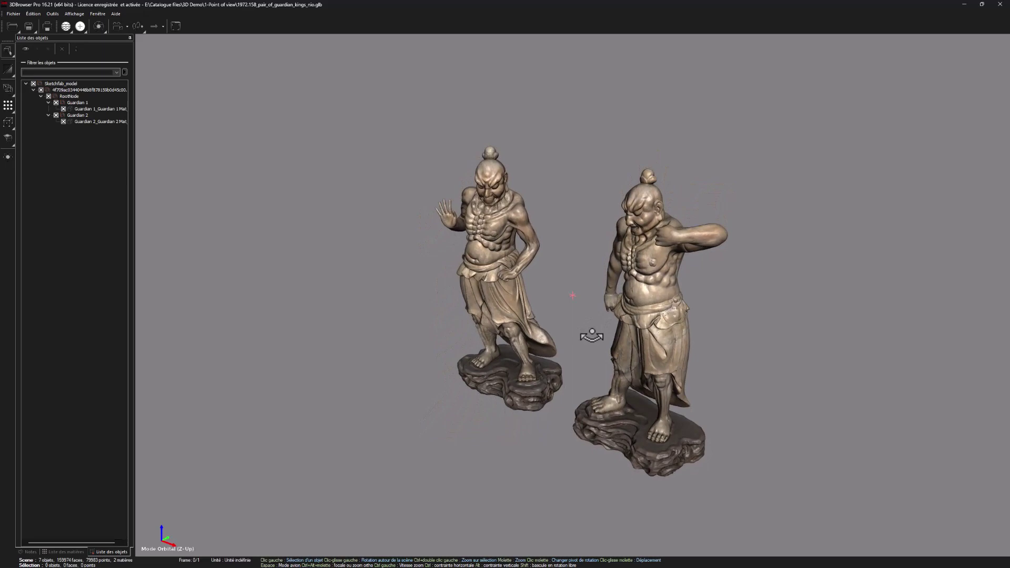
left_click(53, 14)
mouse_move(62, 26)
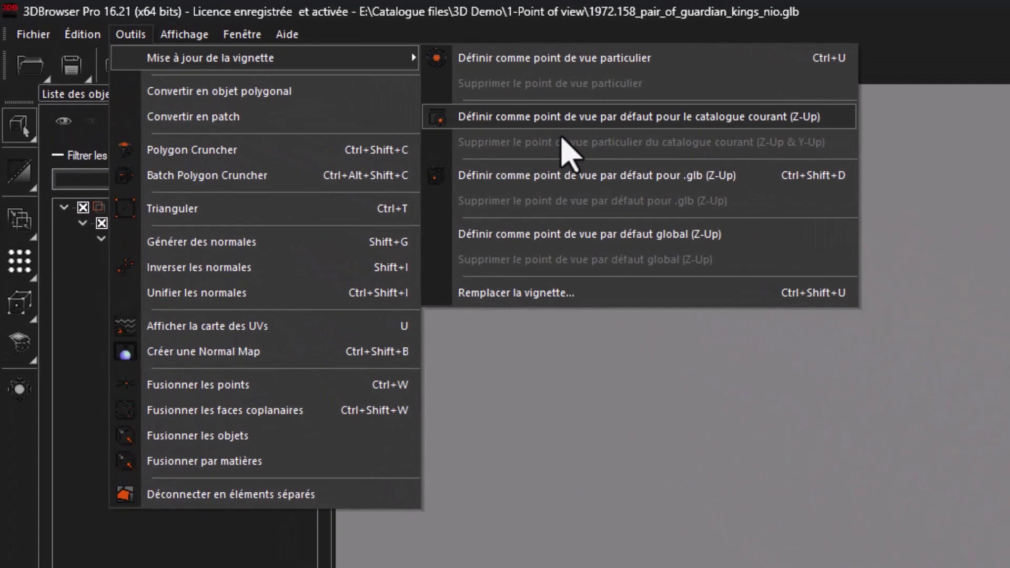
left_click(668, 253)
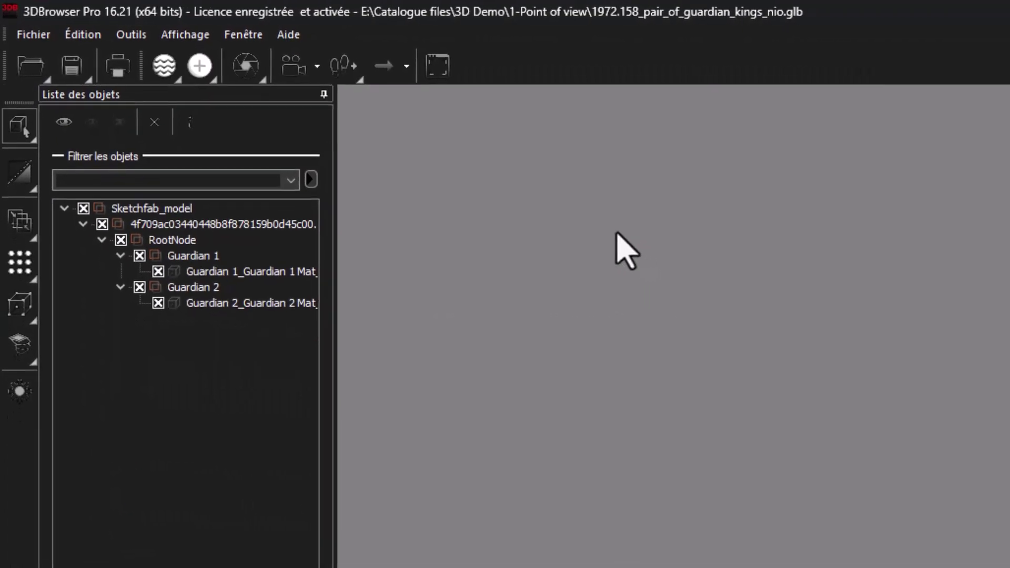
key("Escape")
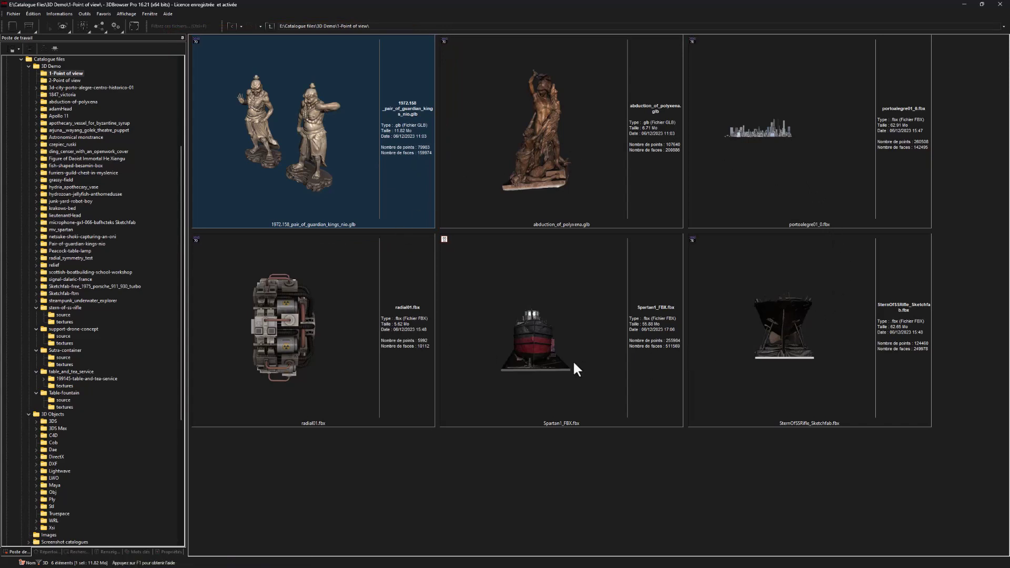
- Display the 2-Point of view folder, return to 1-Point of view, and recalculate the preview images of the current catalogue
left_click(66, 80)
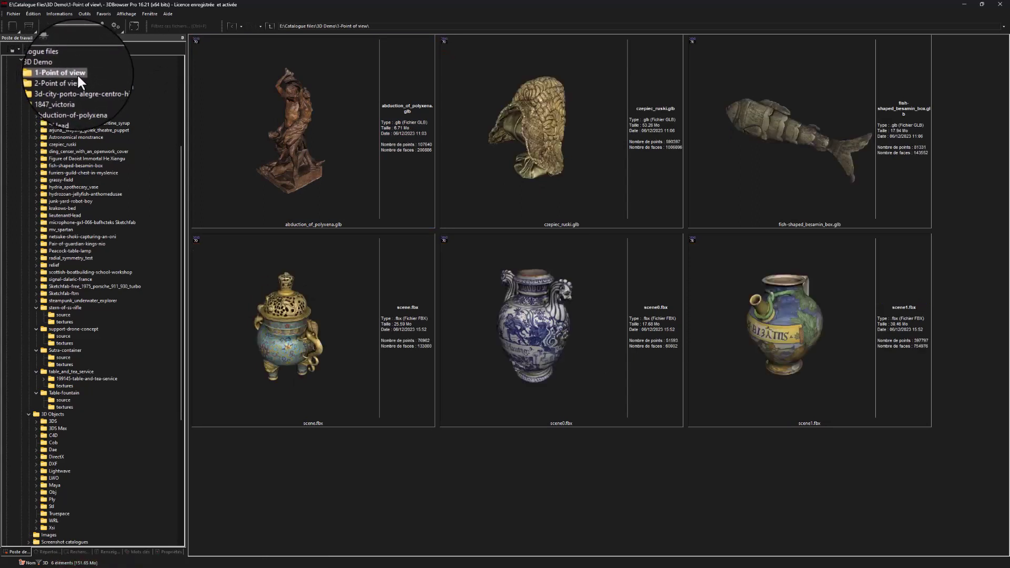
left_click(77, 73)
right_click(608, 263)
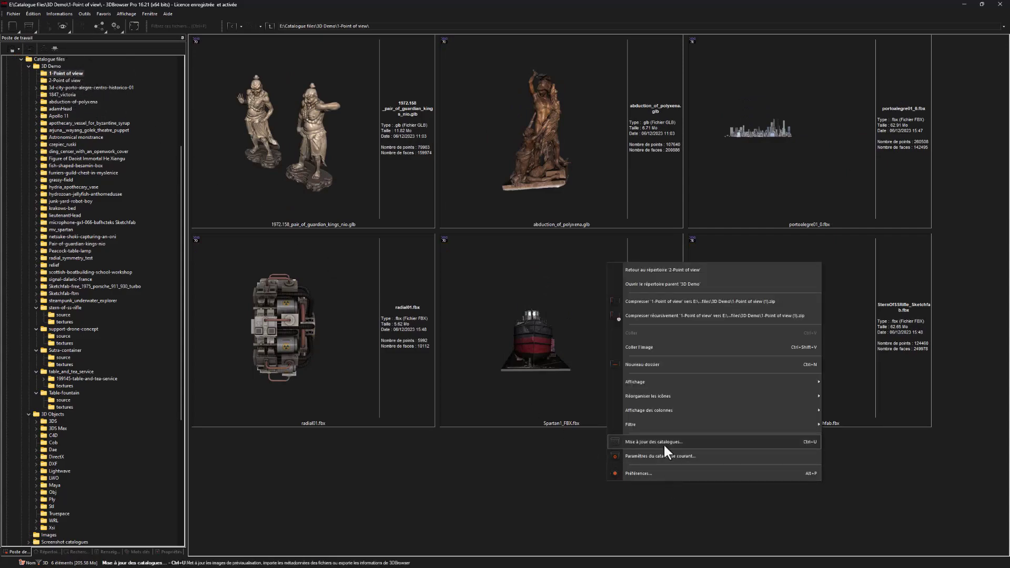
left_click(646, 443)
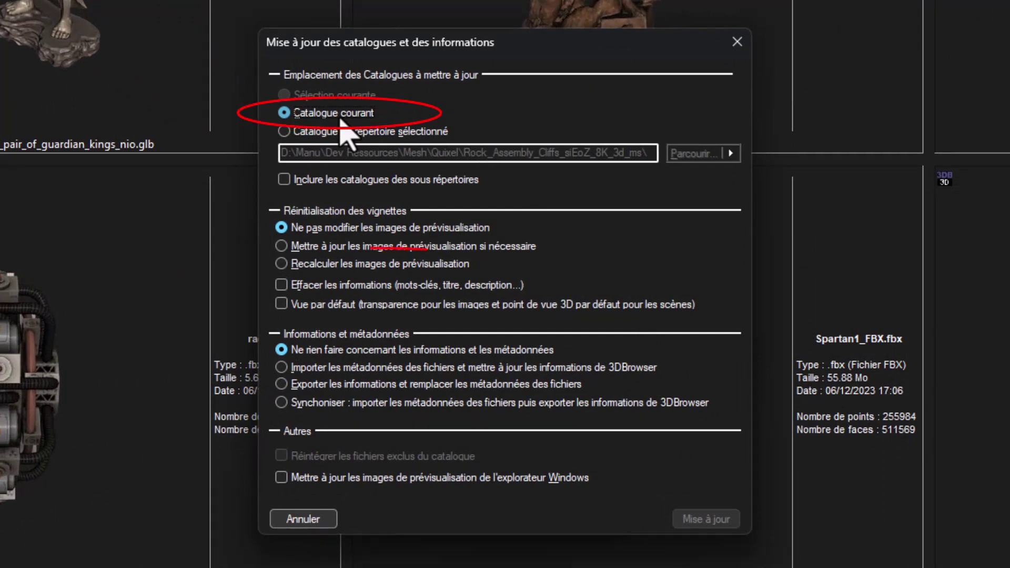
left_click(304, 266)
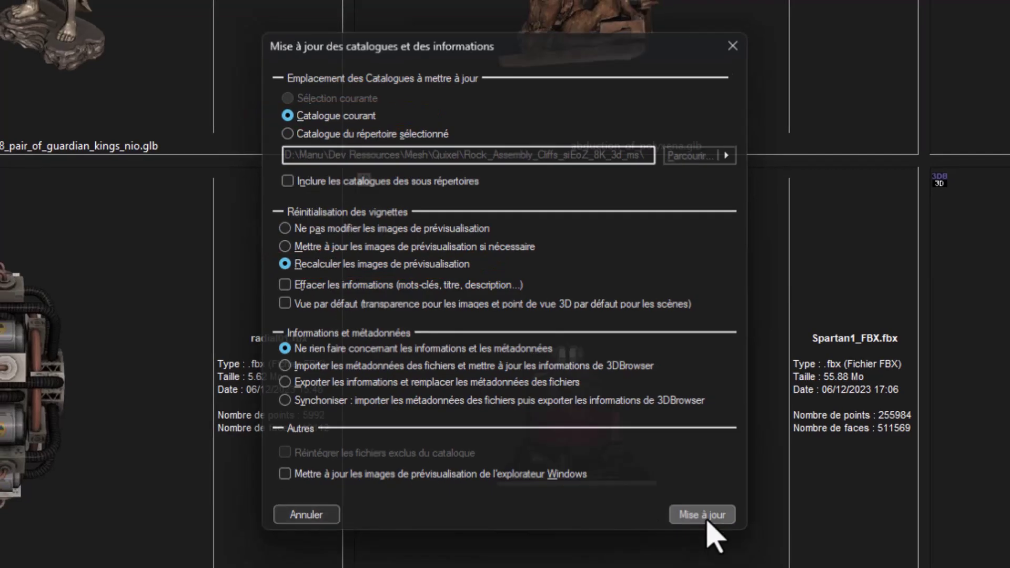
left_click(708, 523)
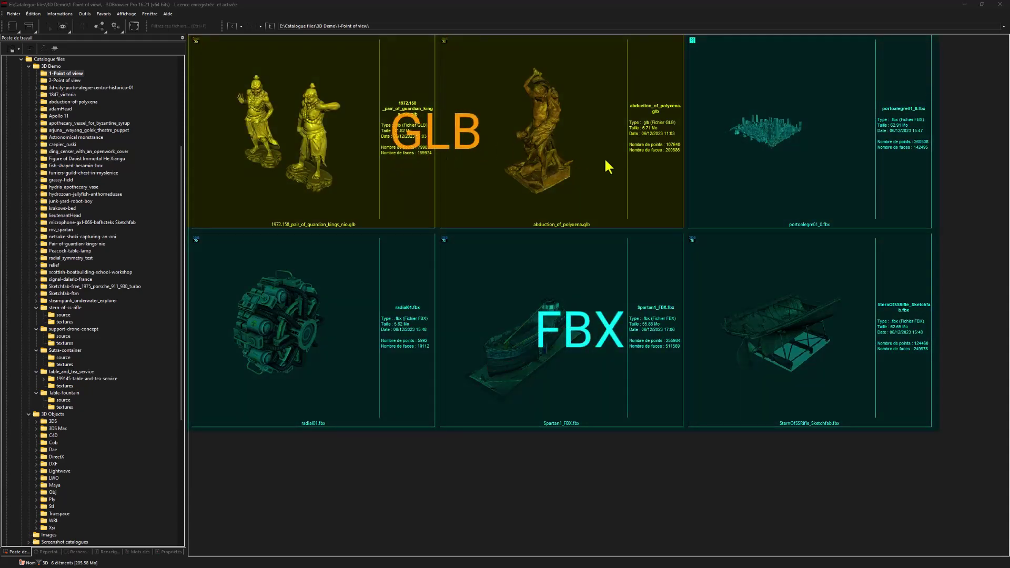
- Open Spartan1_FBX.fbx, orbit the ship to show its opposite side, and set this view as the default for .fbx files (Z-Up)
left_click(635, 313)
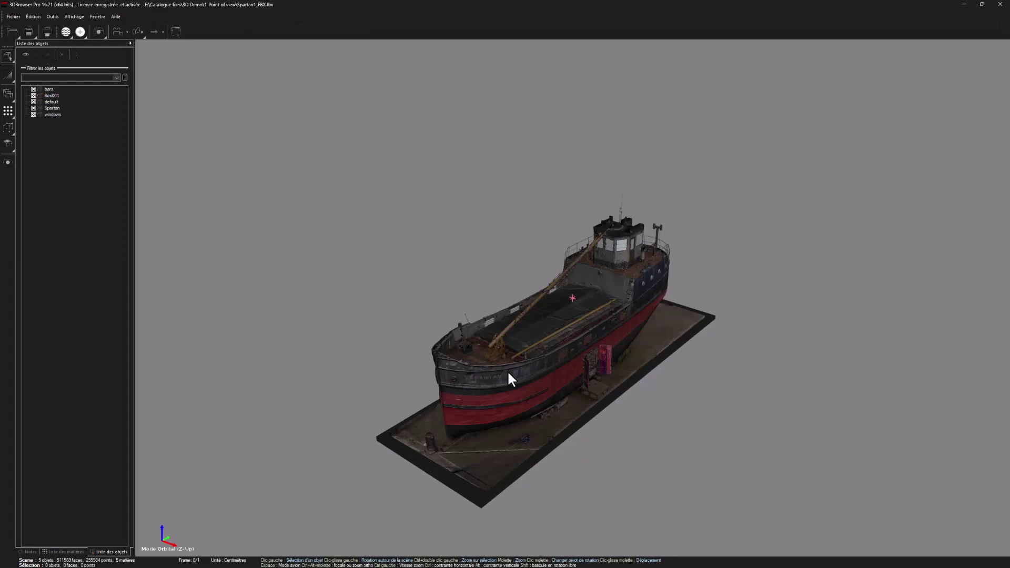
left_click_drag(507, 370, 644, 351)
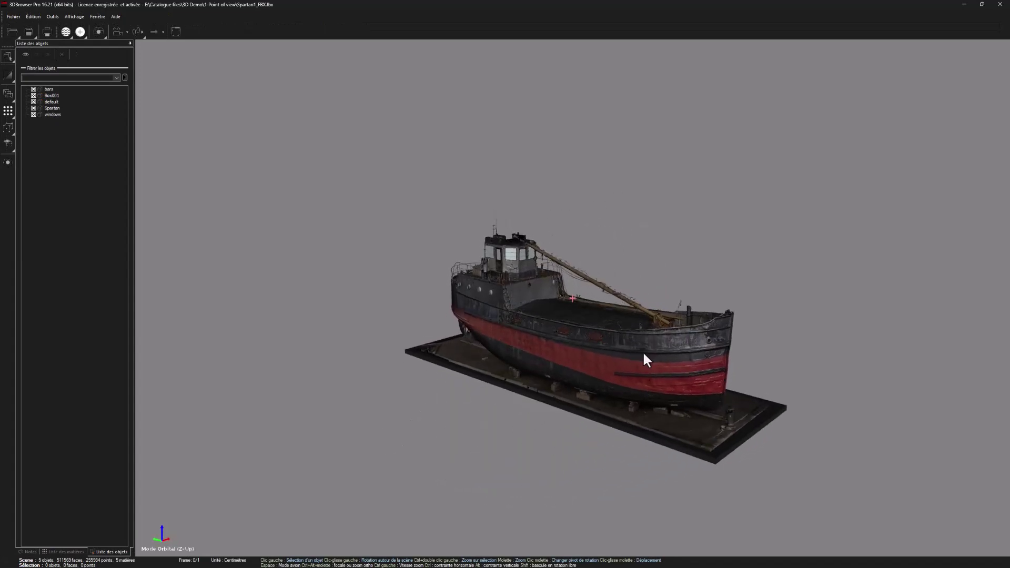
left_click(48, 16)
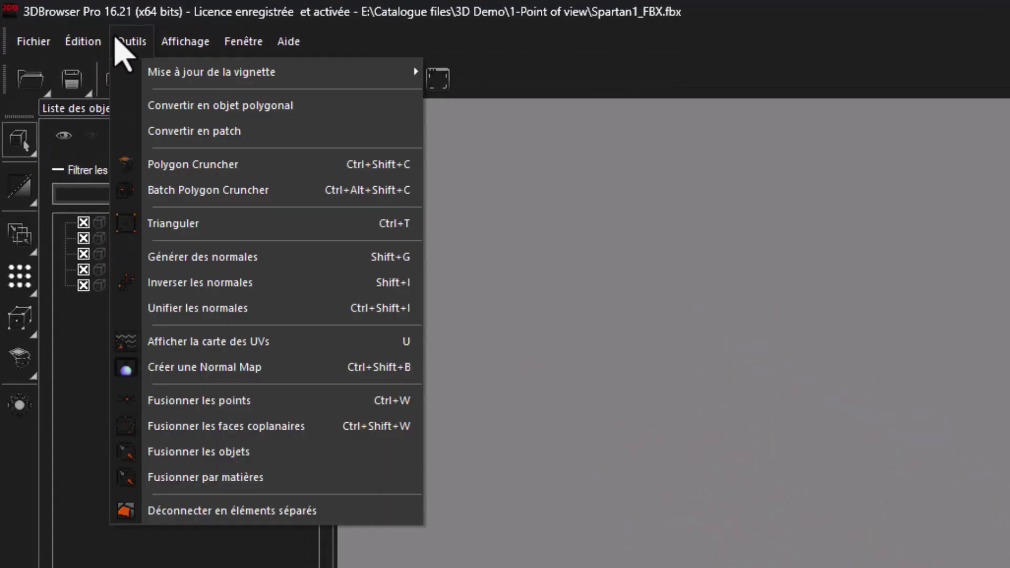
mouse_move(149, 70)
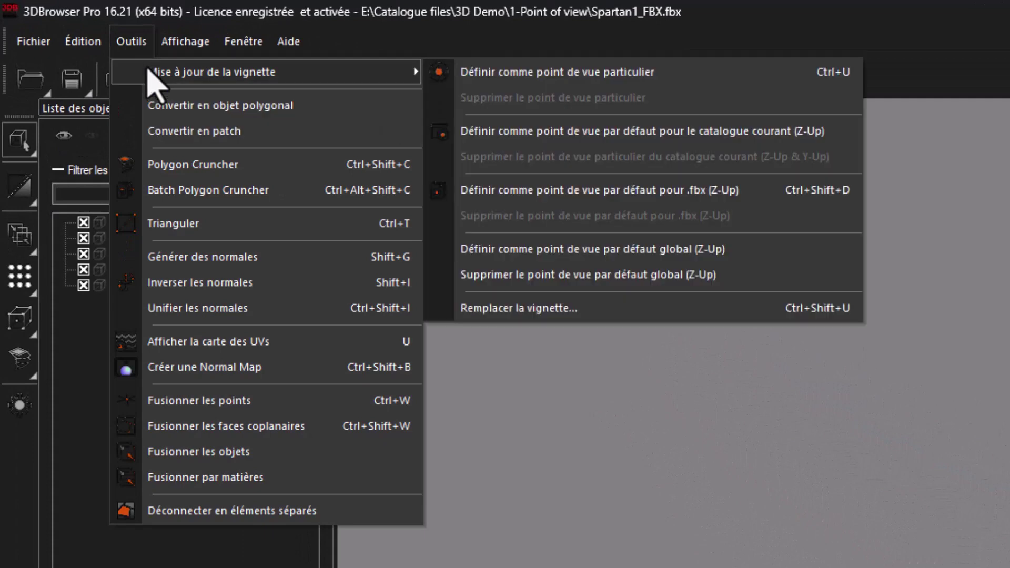
left_click(523, 190)
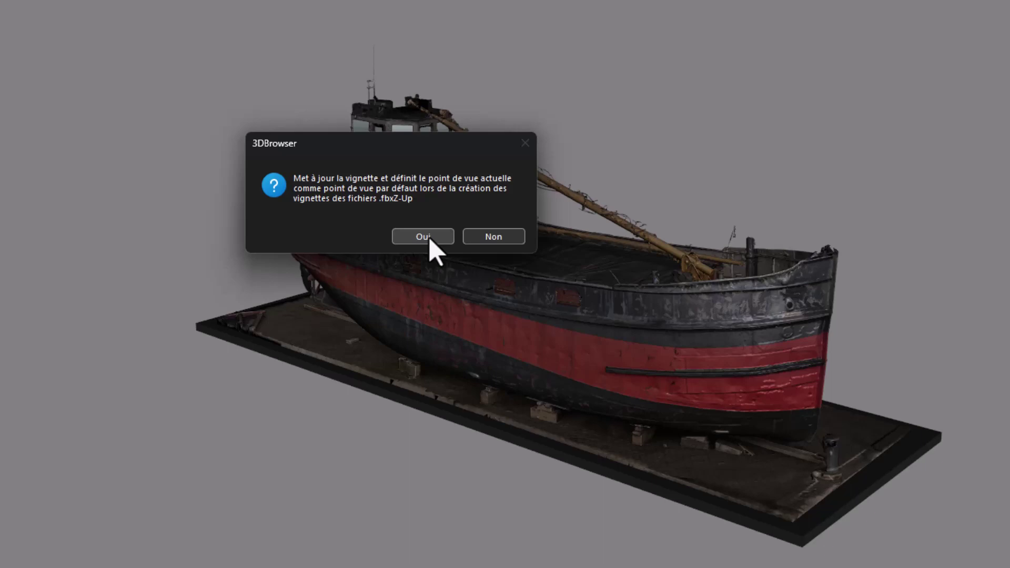
left_click(429, 239)
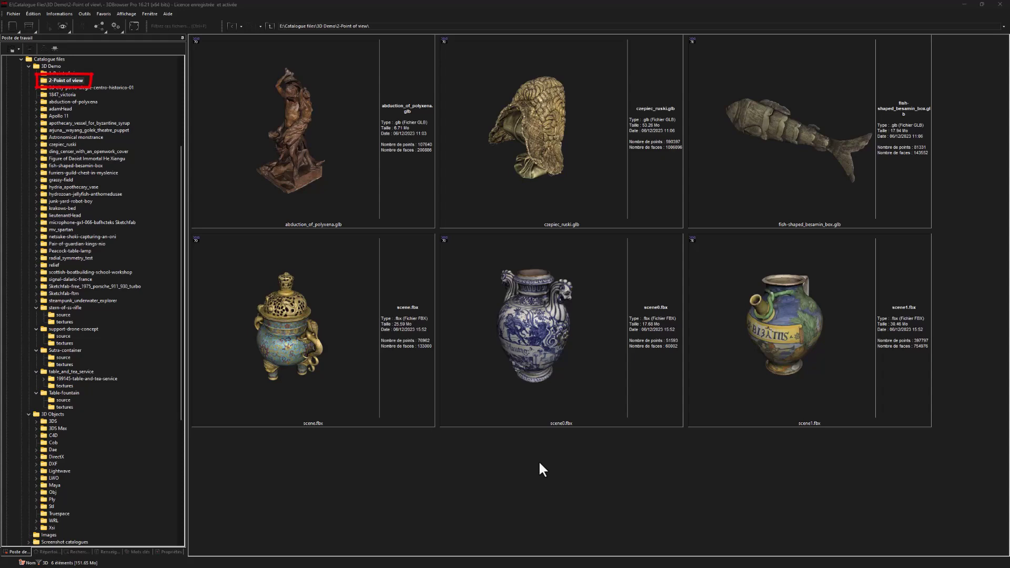
- Open scene0.fbx from 2-Point of view and render the vase in Matcap mode with its edges displayed
double_click(528, 392)
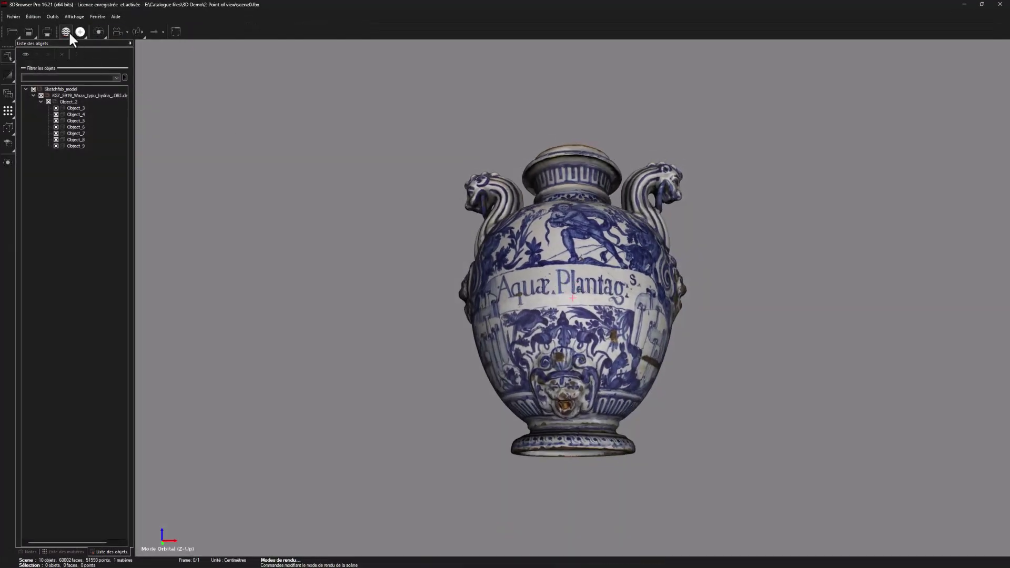
left_click(68, 32)
left_click(84, 76)
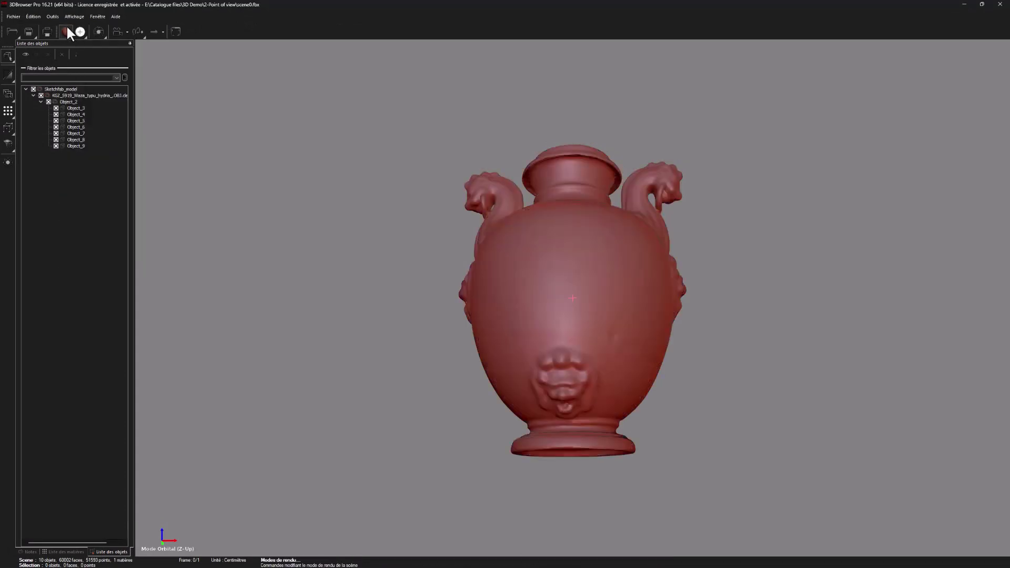
left_click(66, 33)
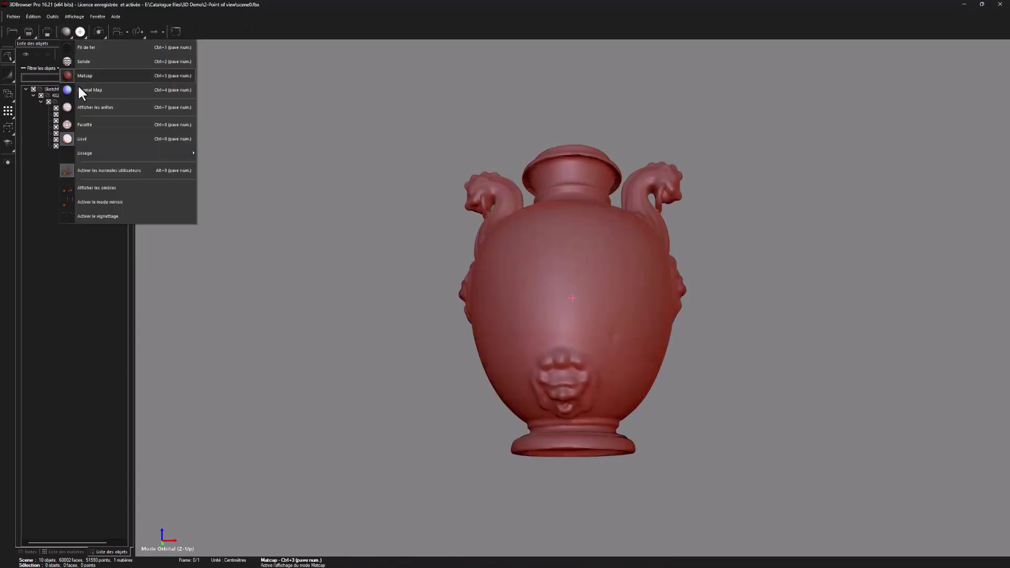
left_click(82, 110)
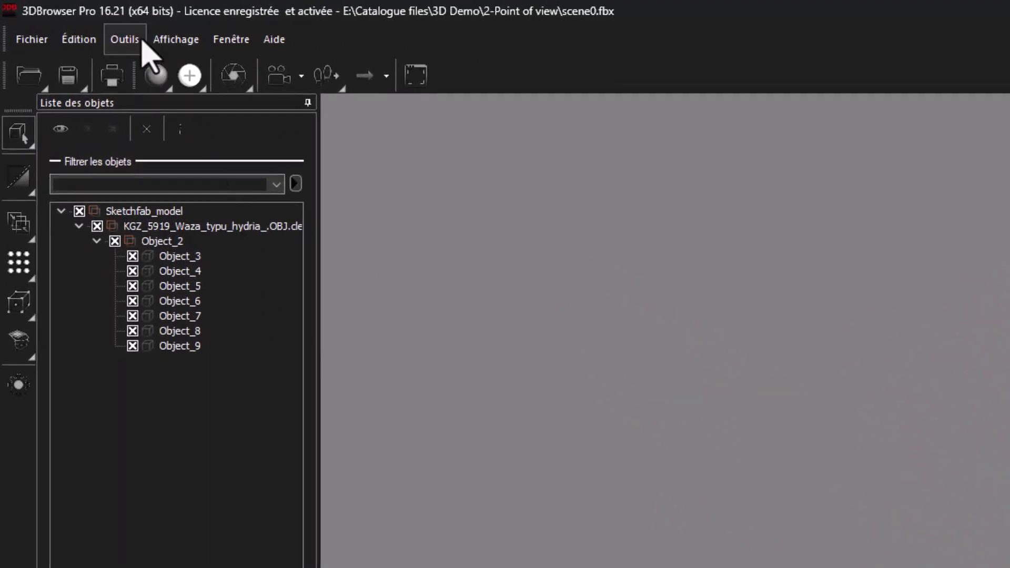
- Set the vase's view as the current catalogue's default viewpoint (Z-Up) and recalculate the catalogue's thumbnails with it
left_click(138, 41)
mouse_move(158, 74)
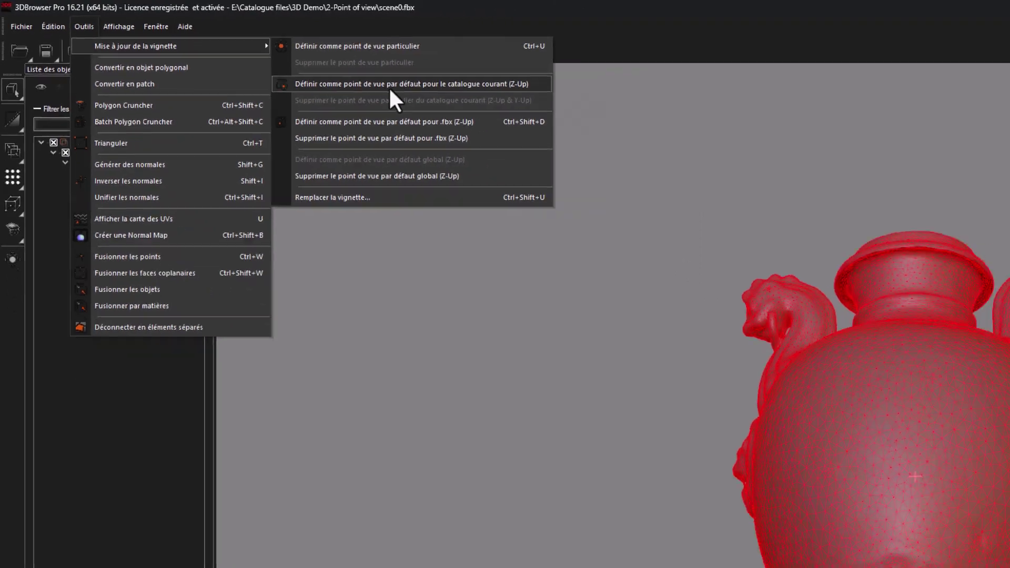
left_click(579, 126)
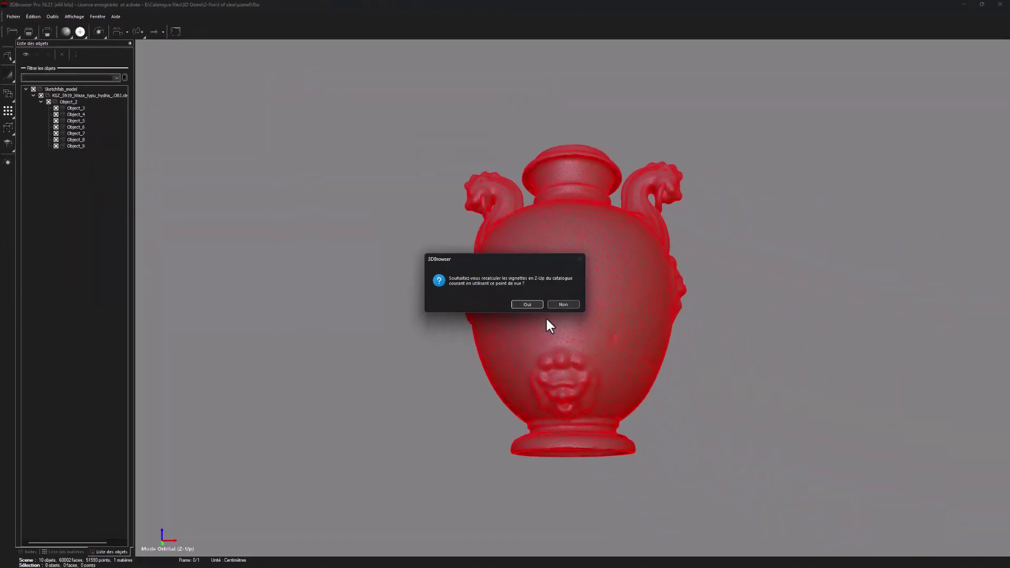
left_click(524, 301)
key("Escape")
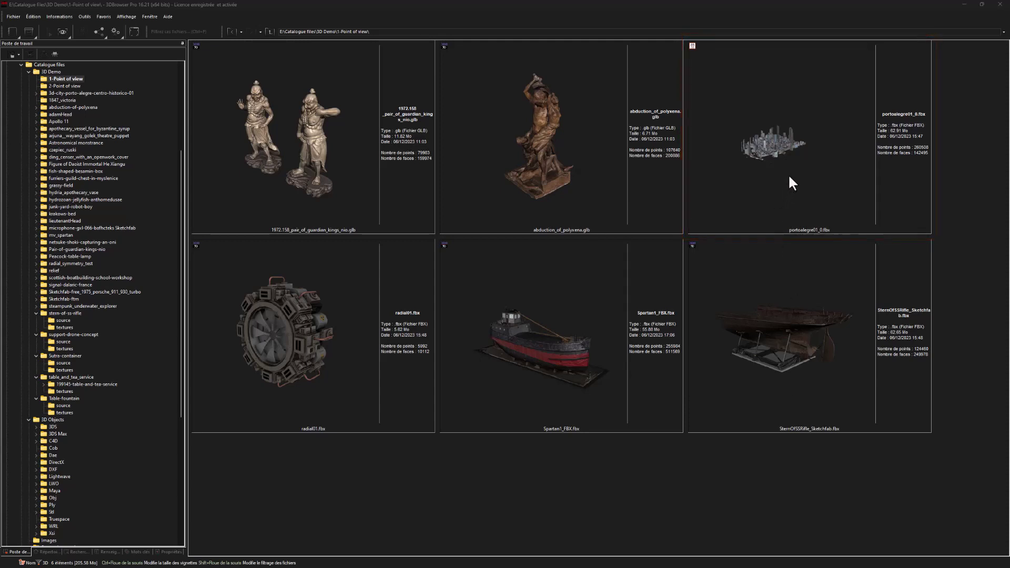
- Open portoalegre01_0.fbx from 1-Point of view, frame a close-up of the city buildings, and set it as the file's particular viewpoint
double_click(782, 155)
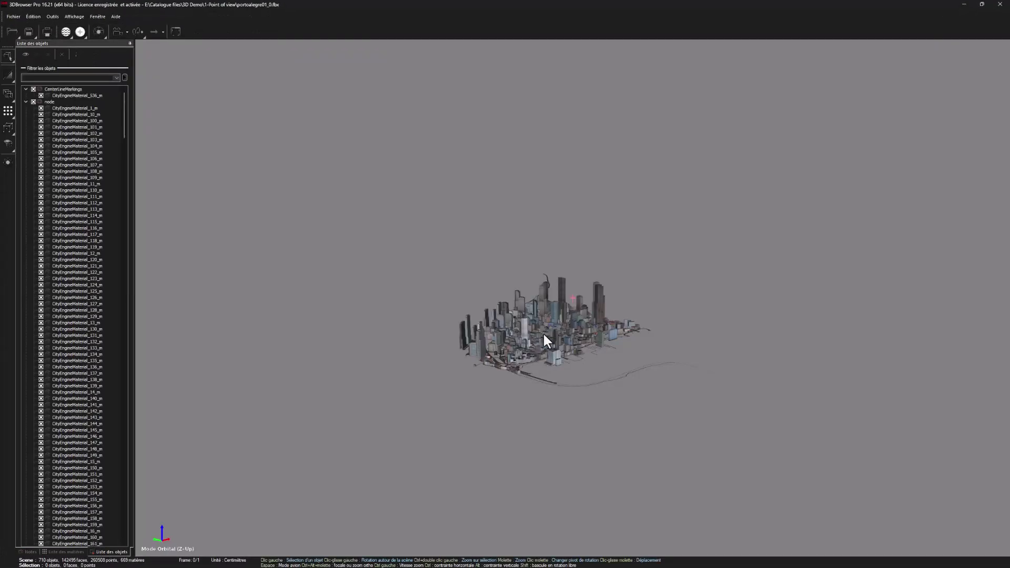
double_click(543, 334, "ctrl")
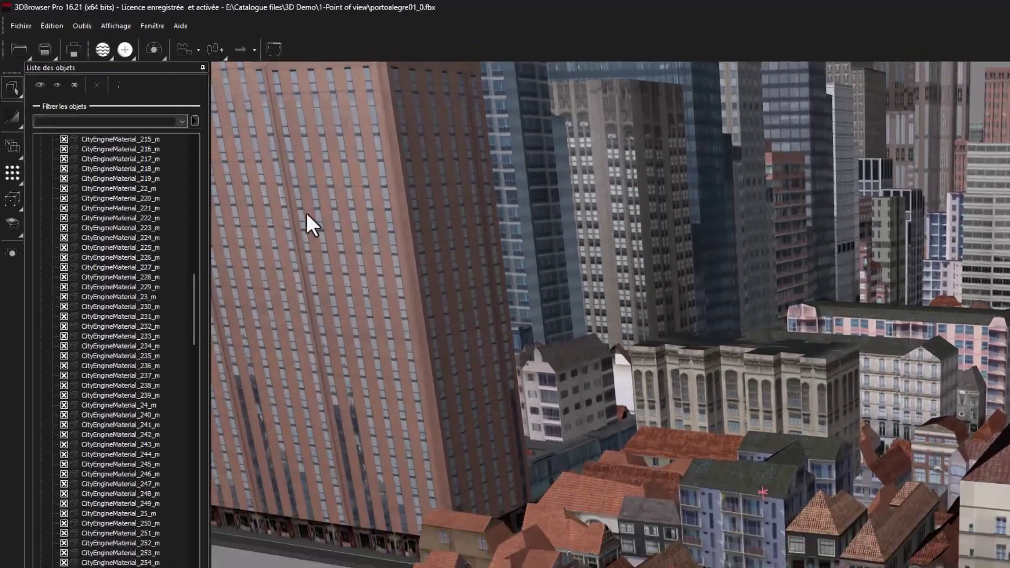
left_click(82, 25)
mouse_move(158, 45)
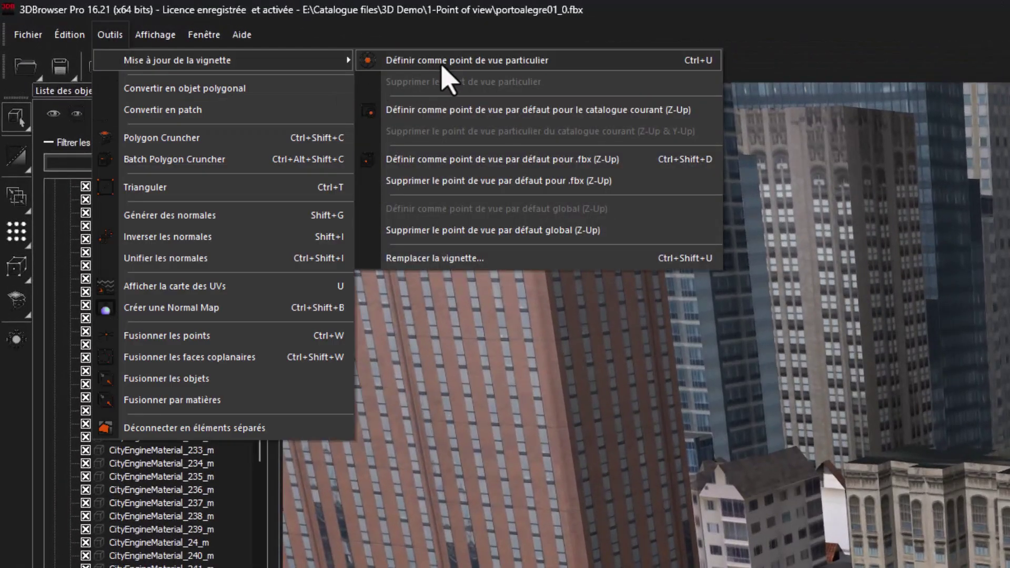
left_click(445, 62)
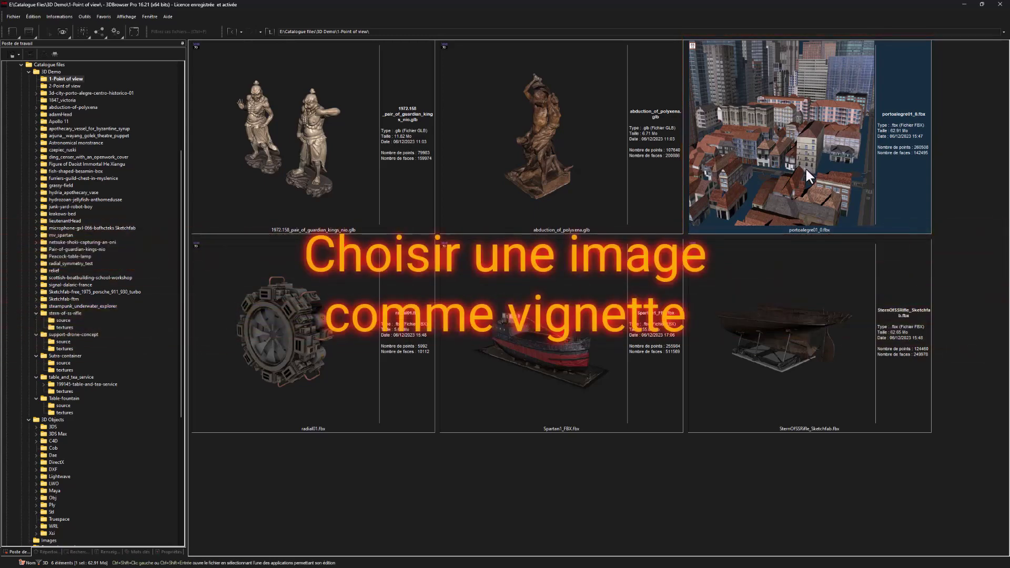
left_click(729, 489)
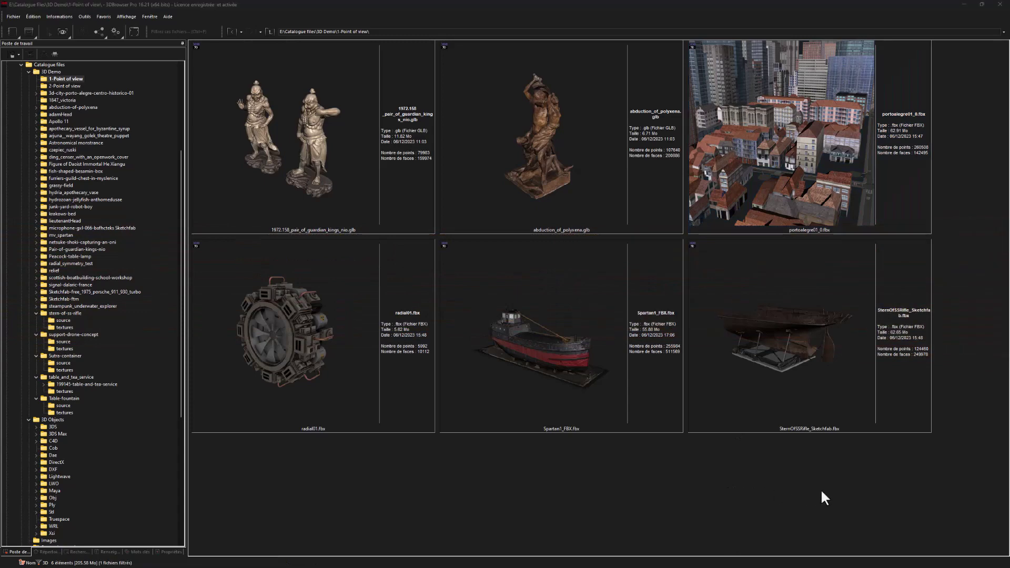
- Open SternOfSSRifle_Sketchfab.fbx and replace its thumbnail with the image stern.png
double_click(811, 378)
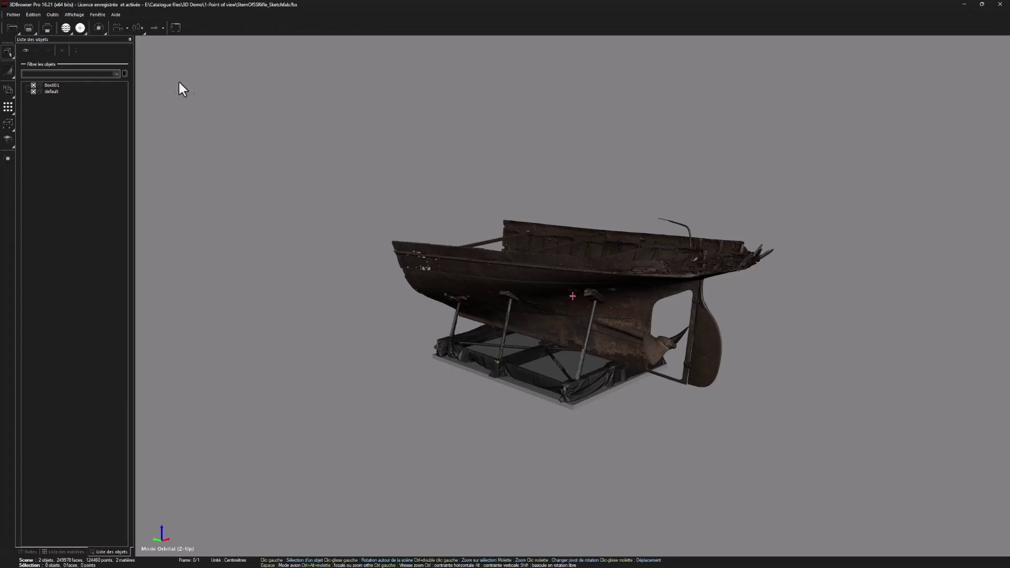
left_click(52, 14)
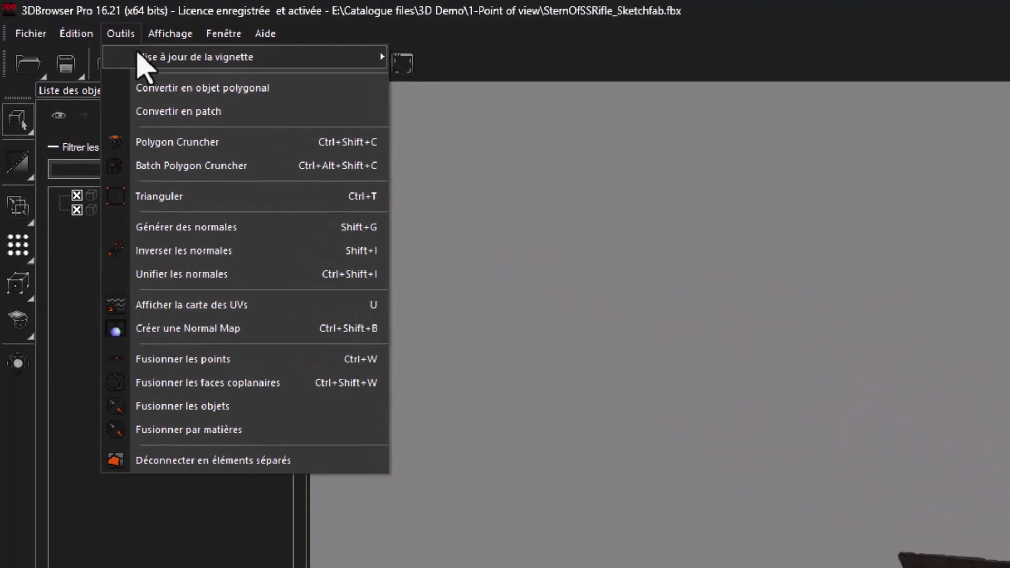
mouse_move(142, 59)
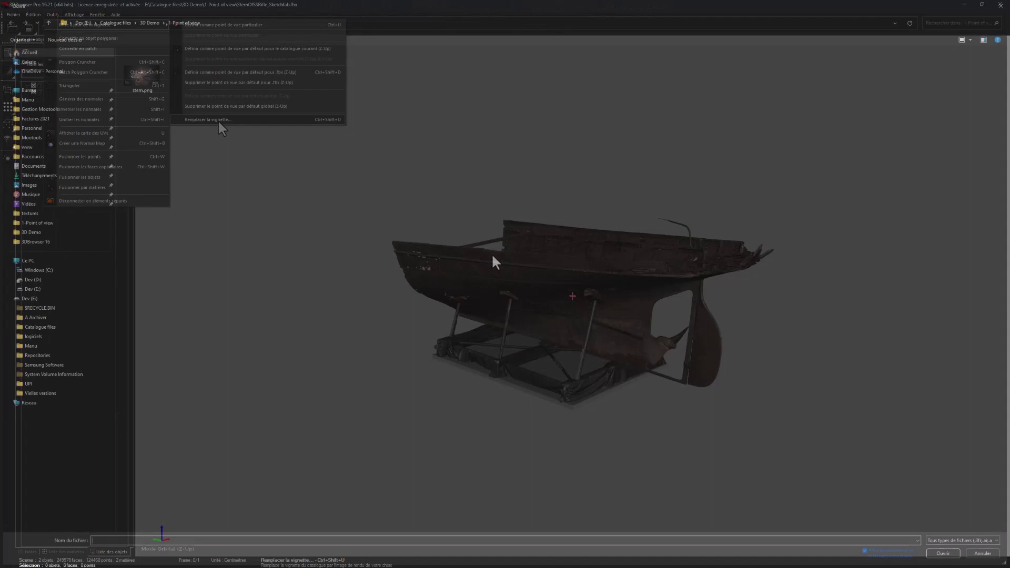
left_click(501, 278)
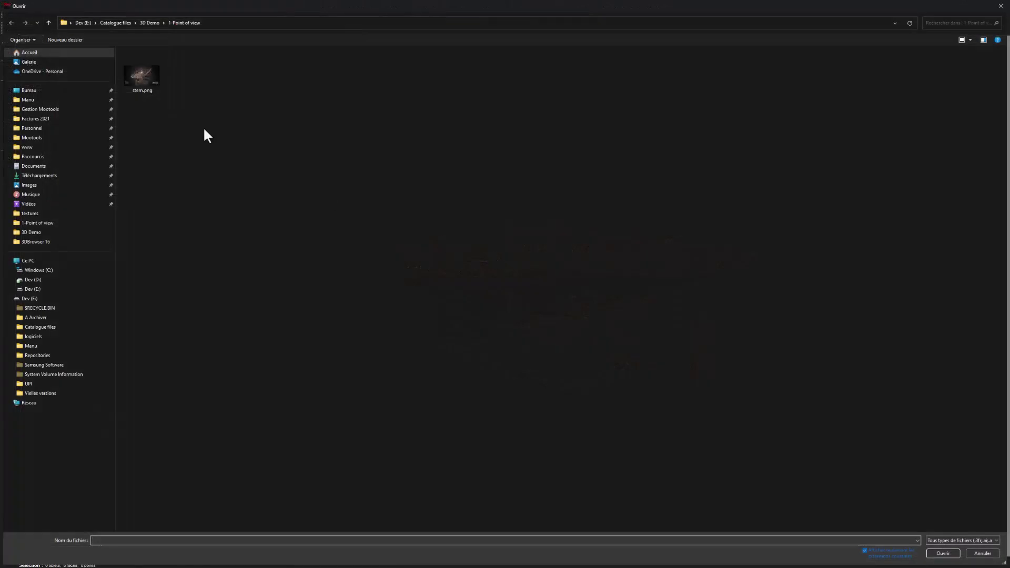
double_click(140, 85)
left_click(1000, 4)
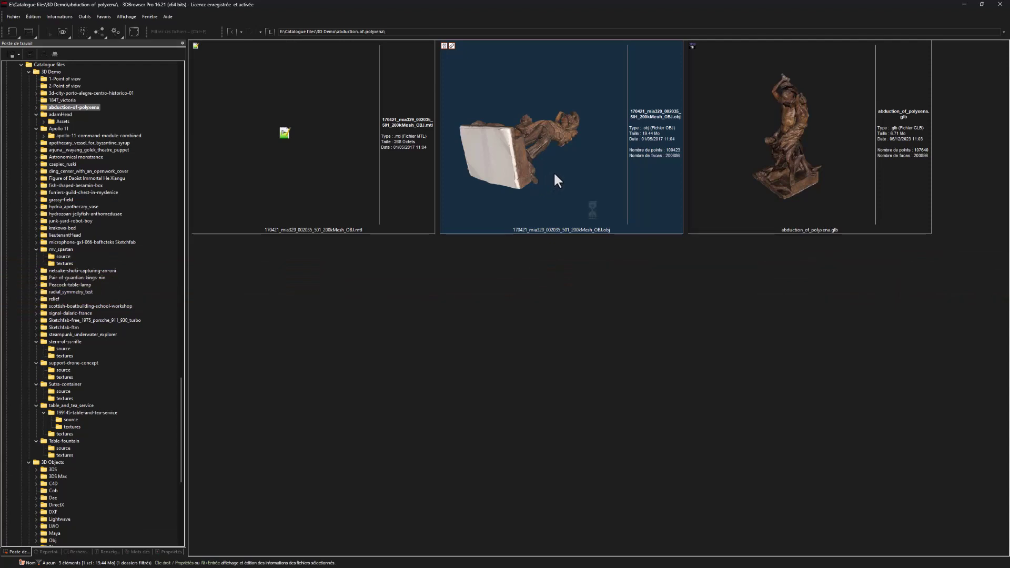
- Open the OBJ mesh in the abduction-of-polyxena folder, set its orbit axis to Y-Up, and bring up the thumbnail update options
double_click(592, 210)
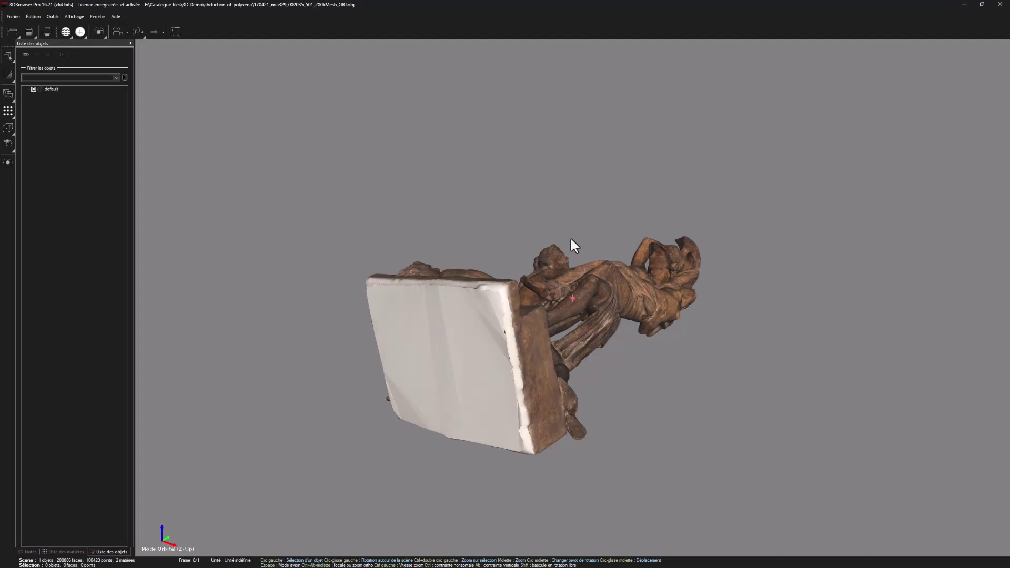
right_click(590, 239)
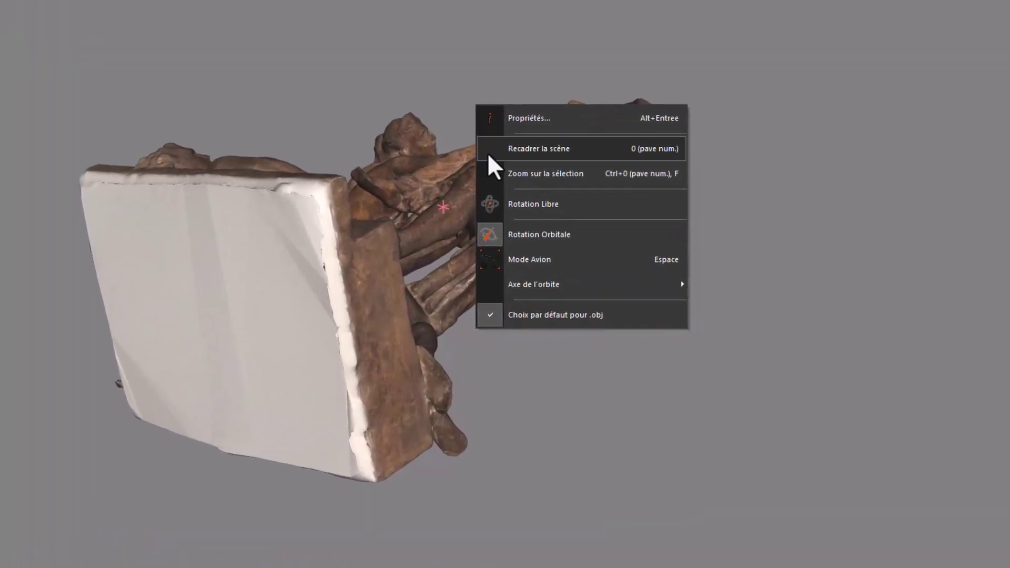
mouse_move(536, 283)
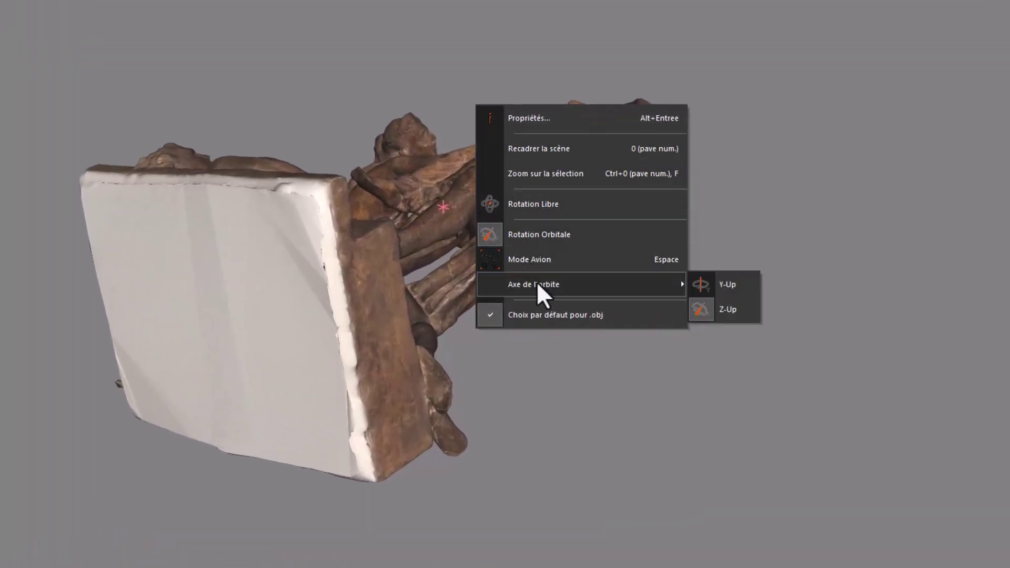
left_click(702, 287)
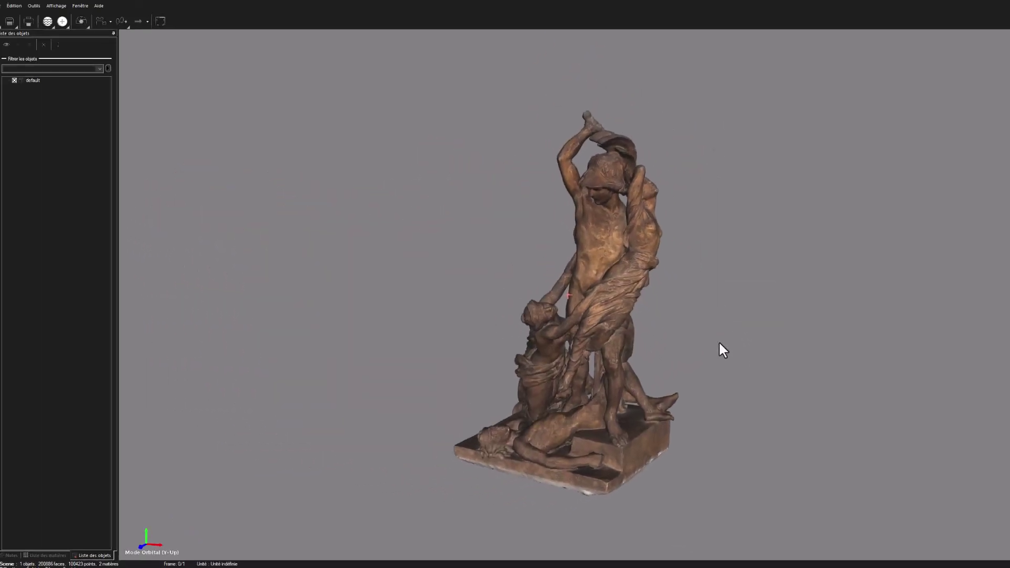
left_click_drag(602, 316, 702, 296)
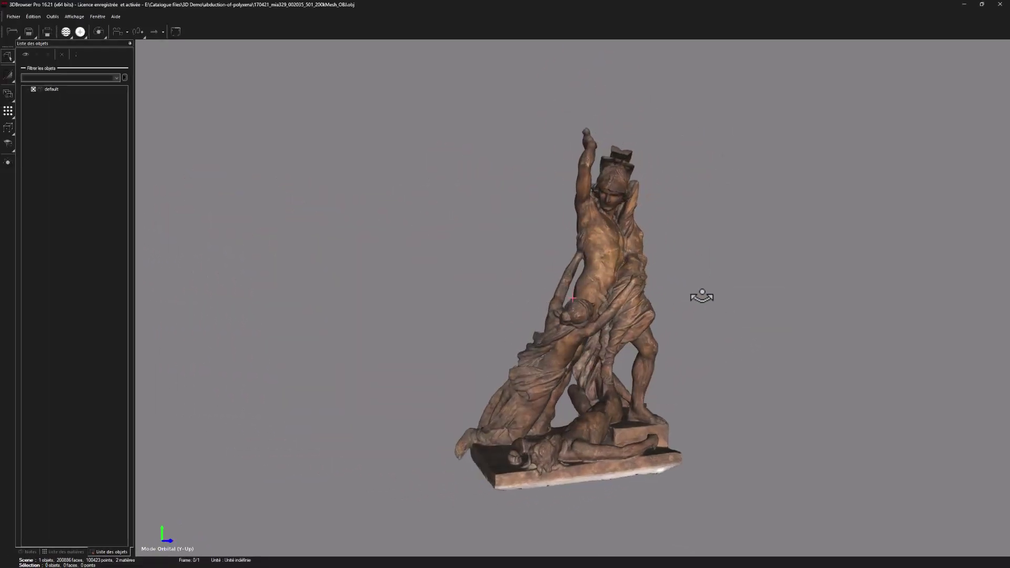
left_click(52, 16)
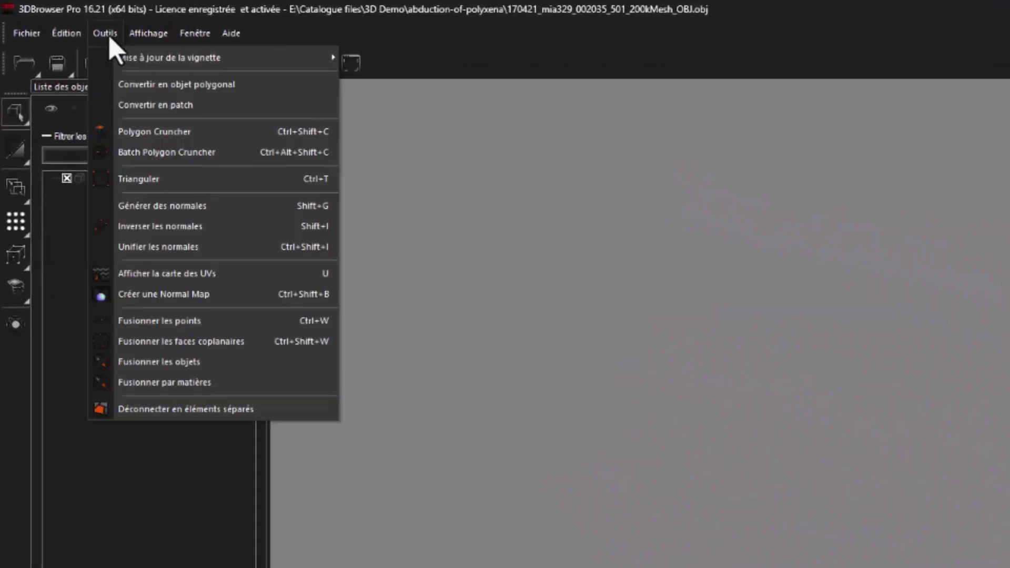
mouse_move(132, 57)
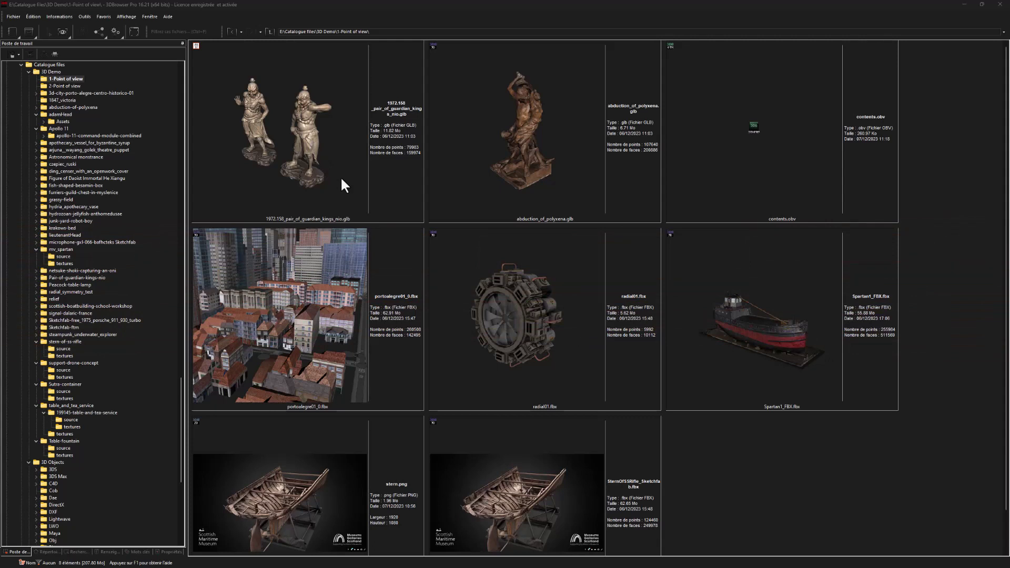
- Update the 3D Demo catalogue including its subfolder catalogues, recalculating the preview images and leaving information and metadata untouched
left_click(53, 71)
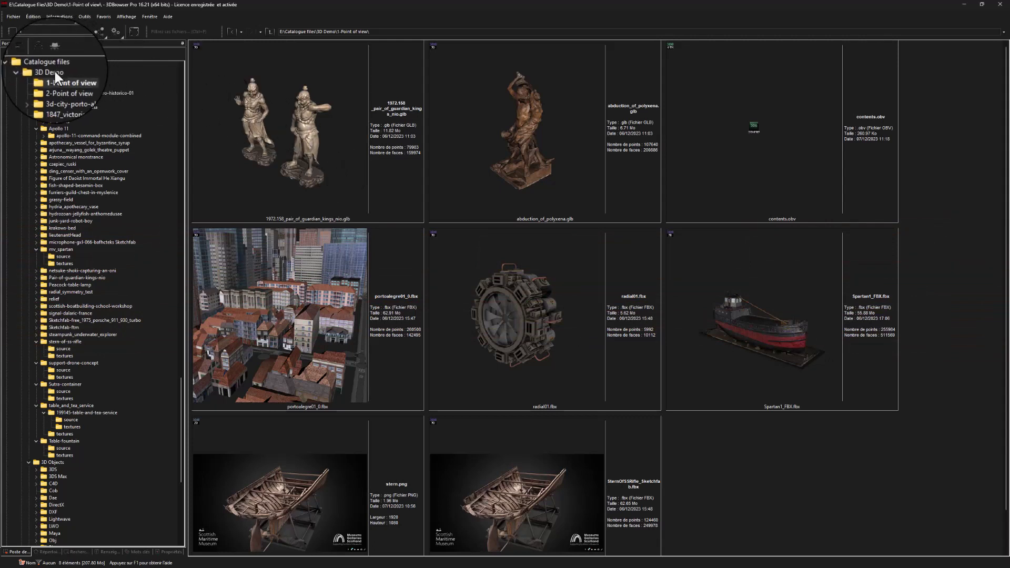
right_click(477, 266)
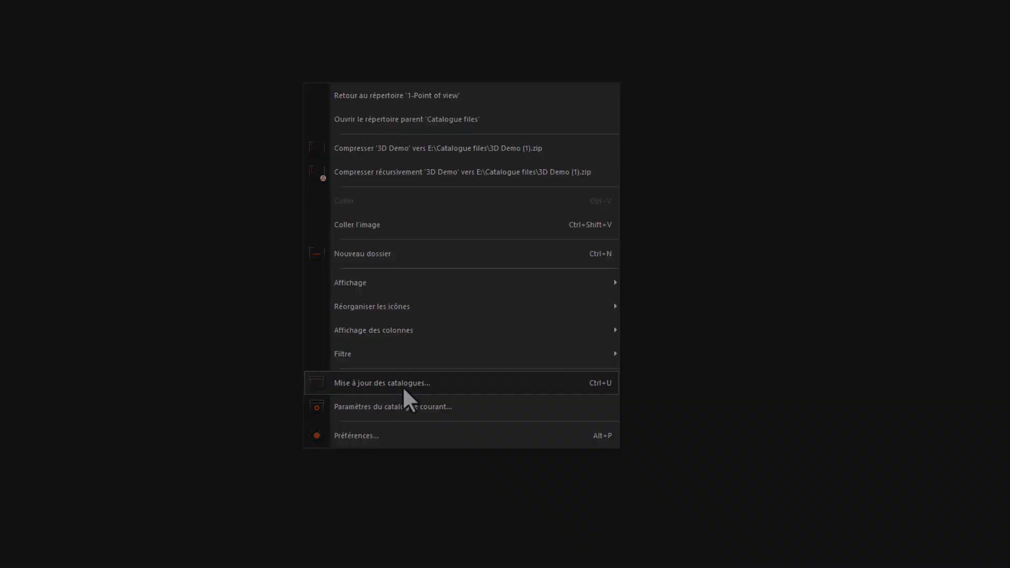
left_click(404, 388)
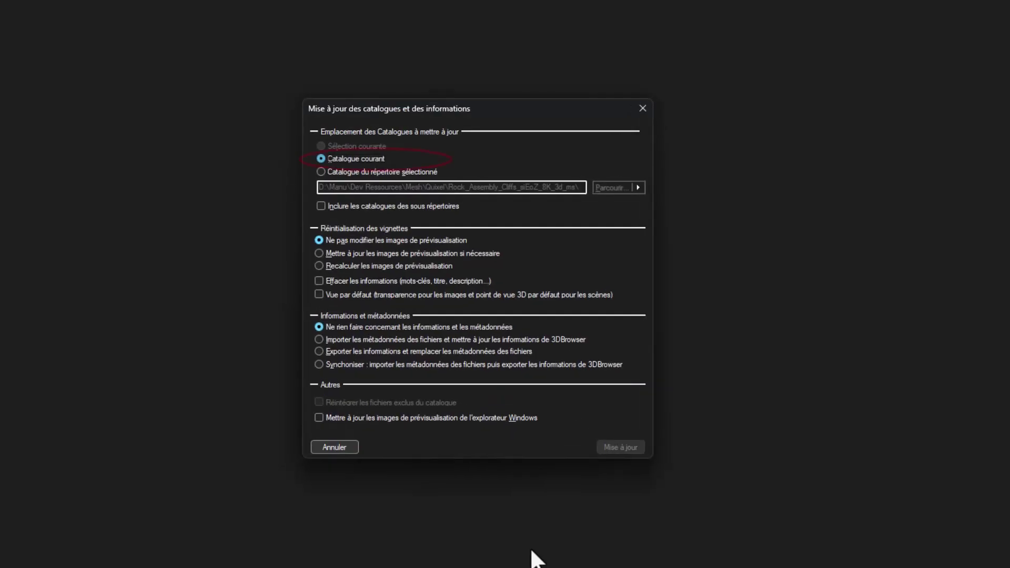
left_click(347, 206)
left_click(357, 267)
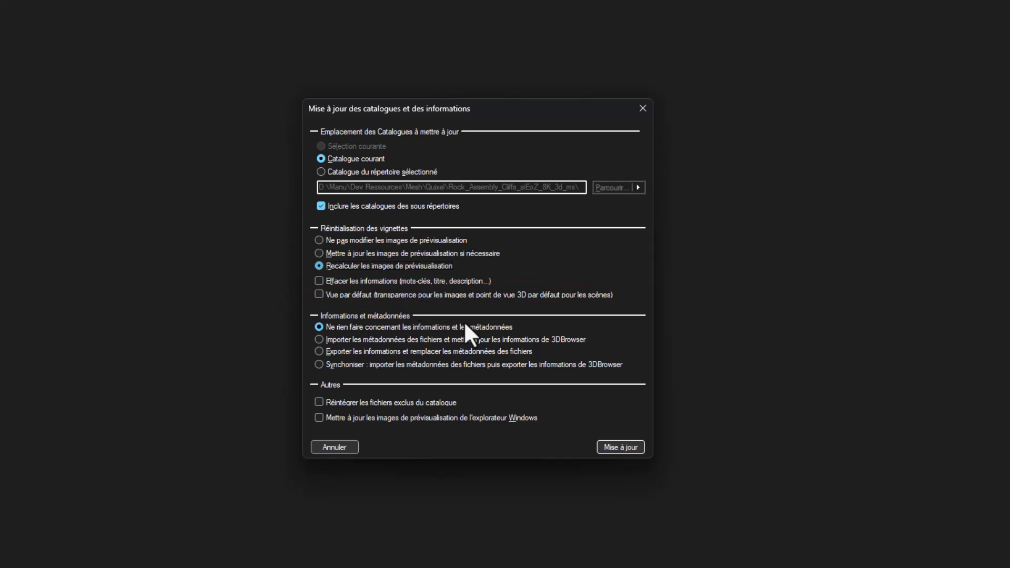
left_click(621, 448)
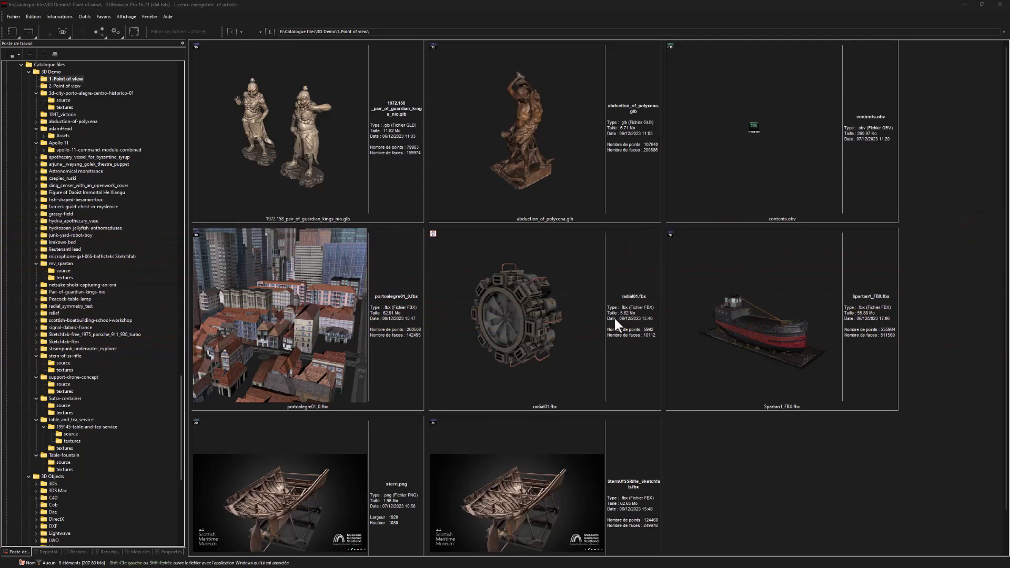
- Check the maximum thumbnail size and JPEG quality settings, and close them
mouse_move(964, 565)
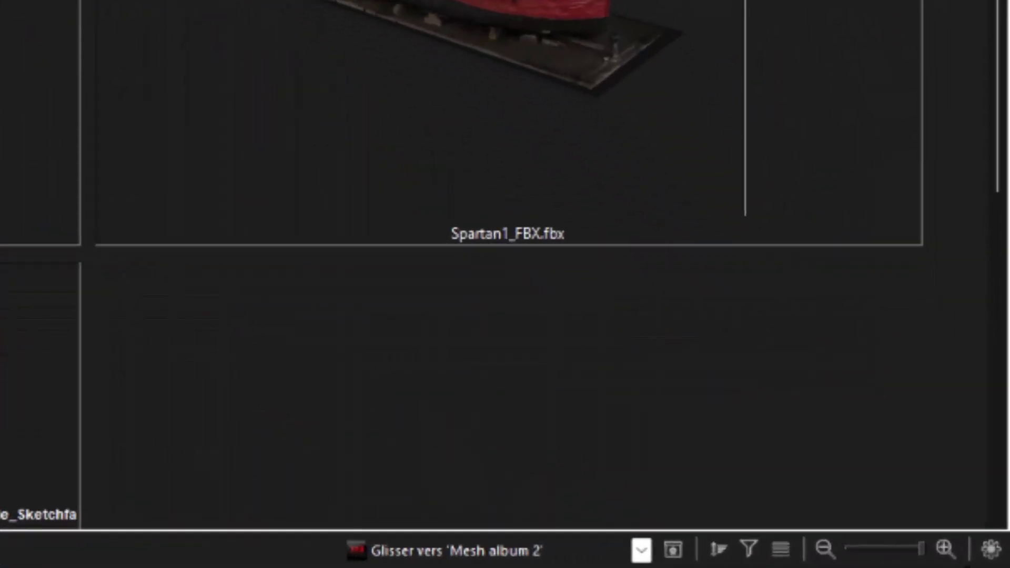
left_click(991, 548)
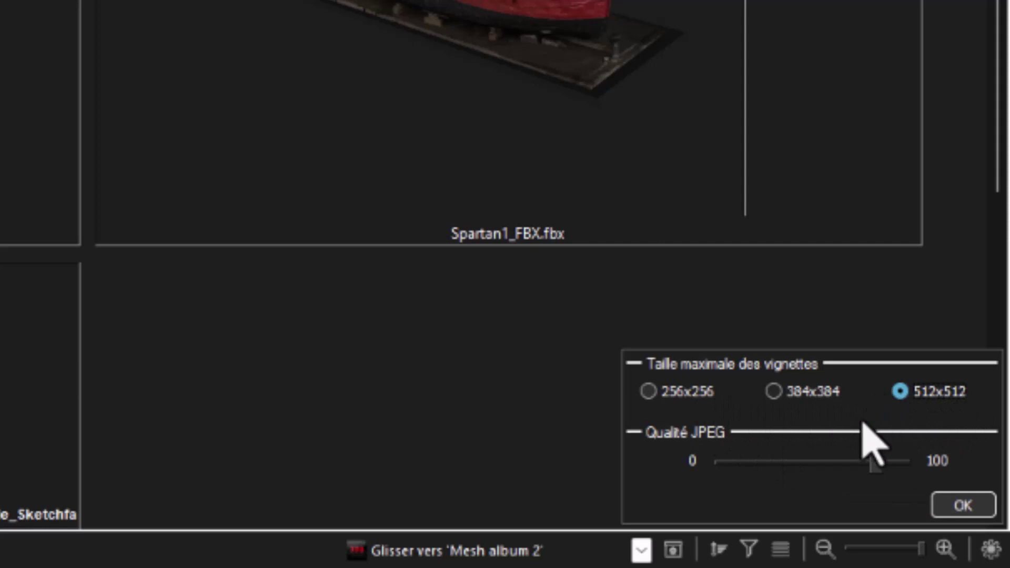
mouse_move(872, 467)
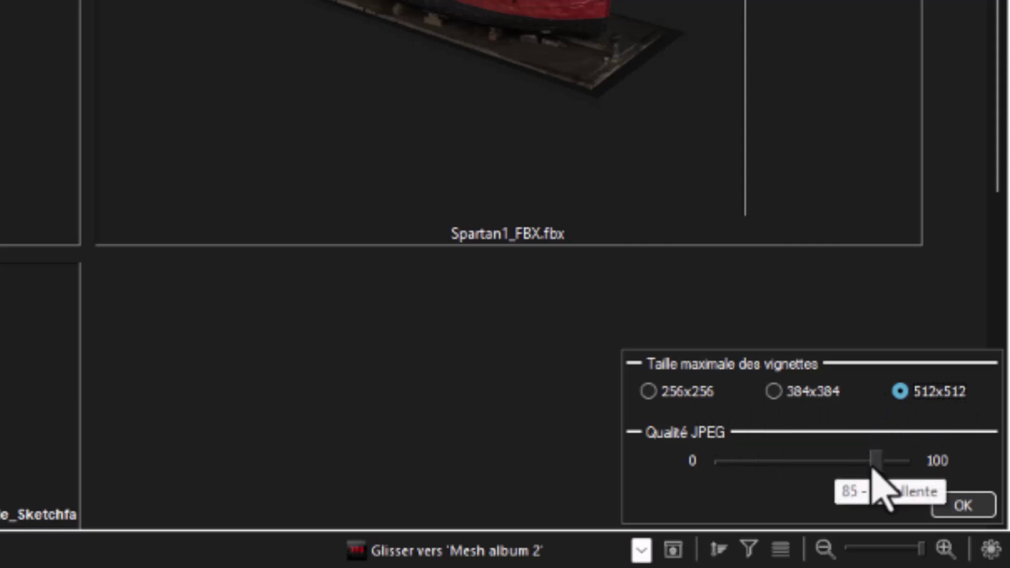
left_click(962, 505)
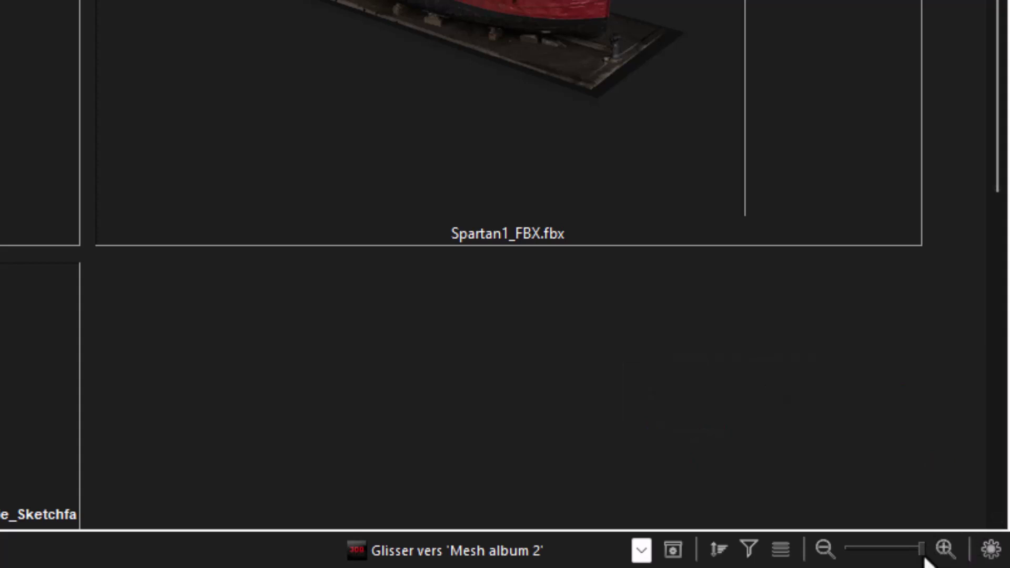
- Shrink the thumbnails in 1-Point of view to a tiny display size, and enlarge them step by step to three per row
left_click_drag(924, 556, 850, 553)
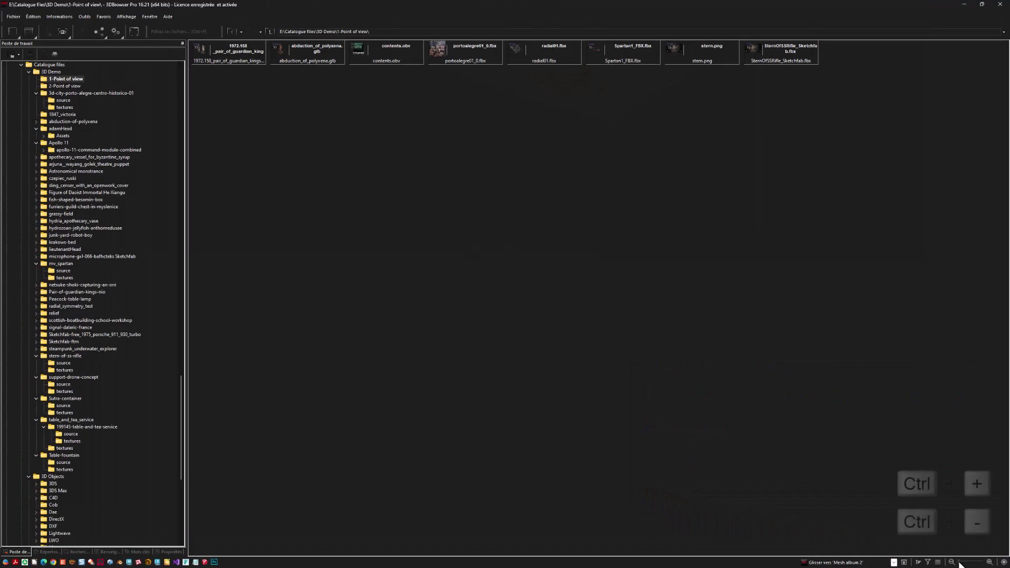
key("ctrl+plus")
key("ctrl+plus")
key("ctrl+plus")
key("ctrl+plus")
key("ctrl+plus")
key("ctrl+plus")
key("ctrl+plus")
key("ctrl+plus")
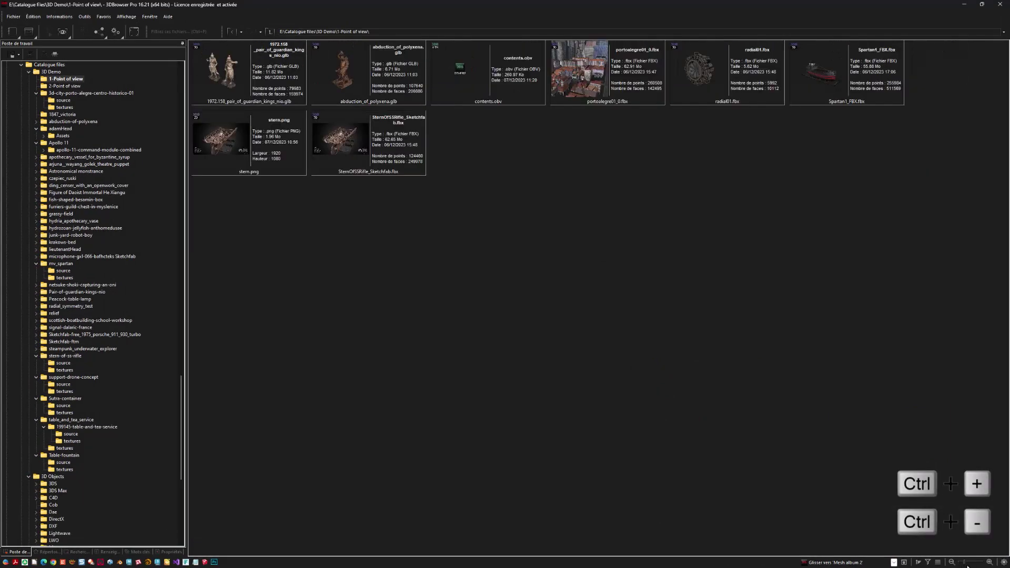
key("ctrl+plus")
key("ctrl+plus")
key("ctrl+plus")
key("ctrl+plus")
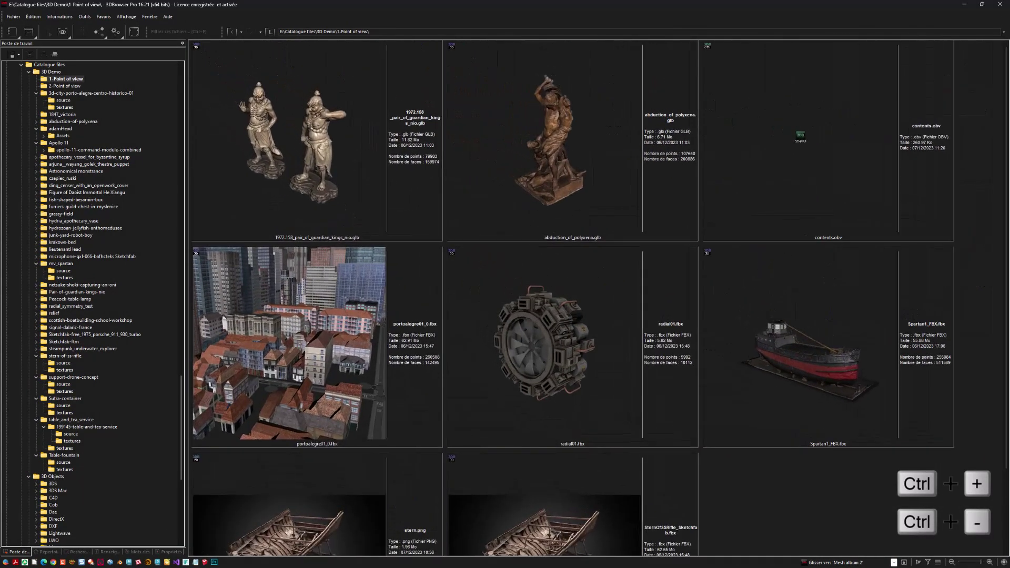
key("ctrl+plus")
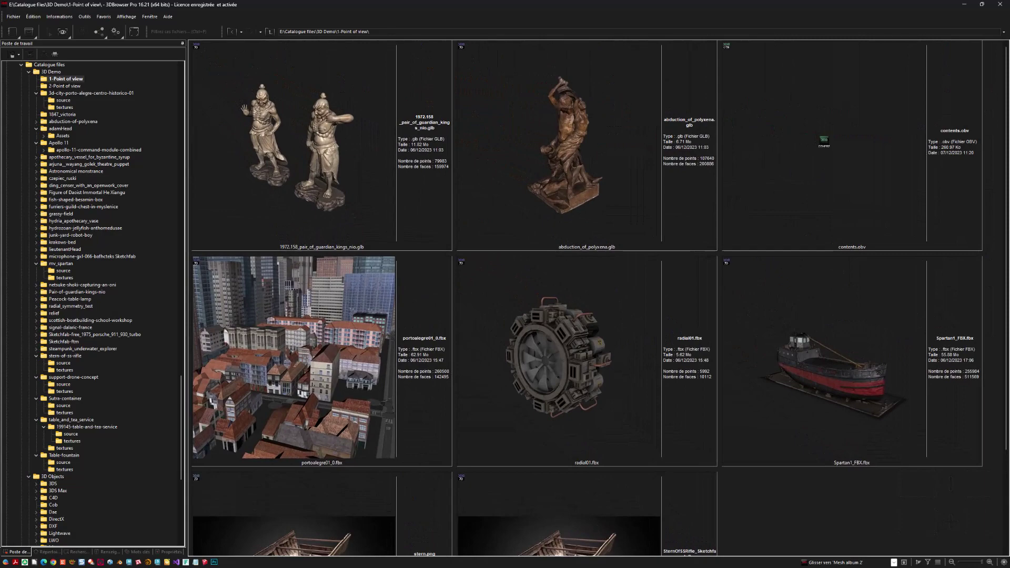
mouse_move(982, 563)
left_mouse_down()
mouse_move(958, 565)
mouse_move(982, 566)
left_mouse_up()
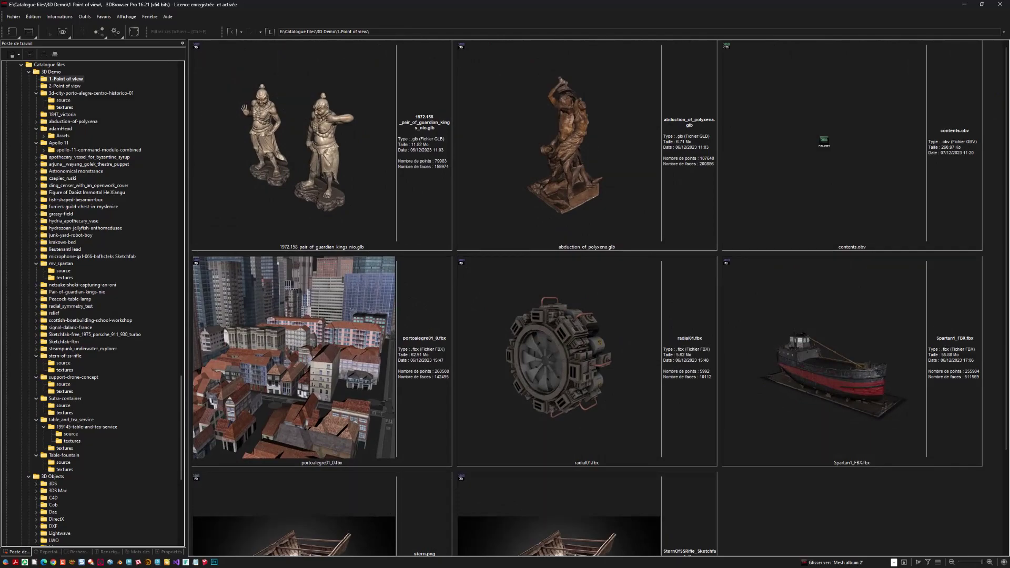